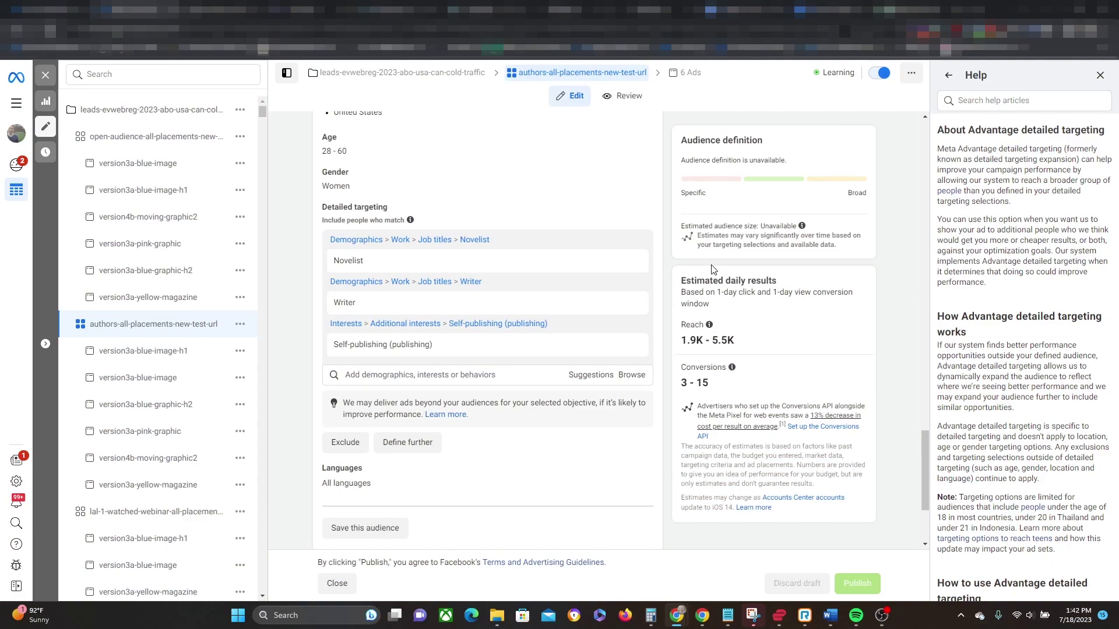
Highlight the notice about reaching beyond the audience and the help article's opening explanation
left_click_drag(348, 403, 506, 424)
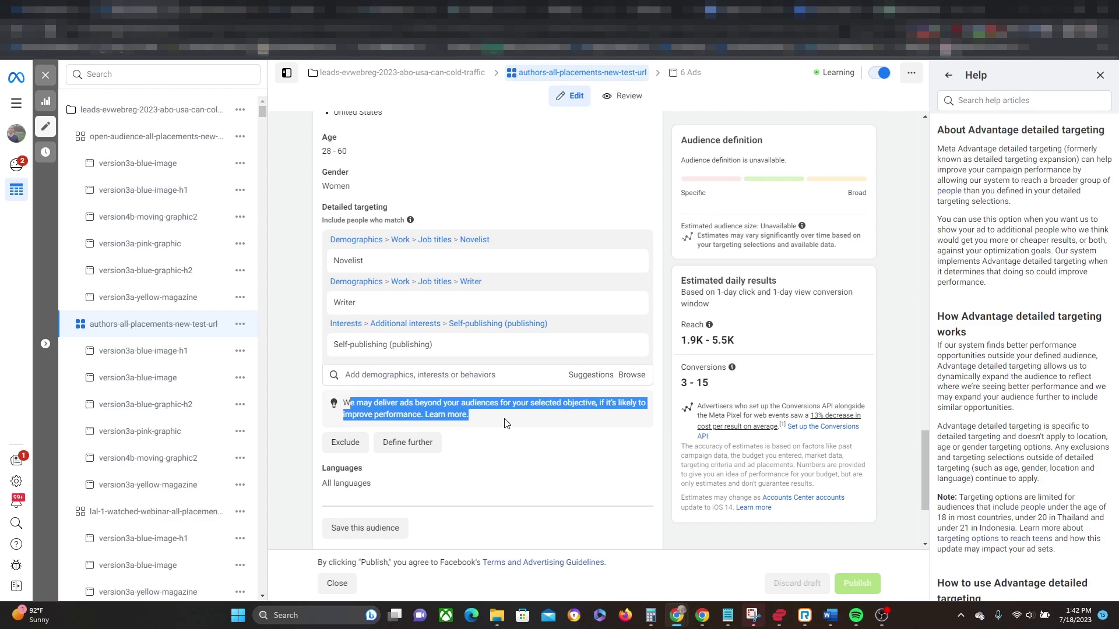
left_click(506, 424)
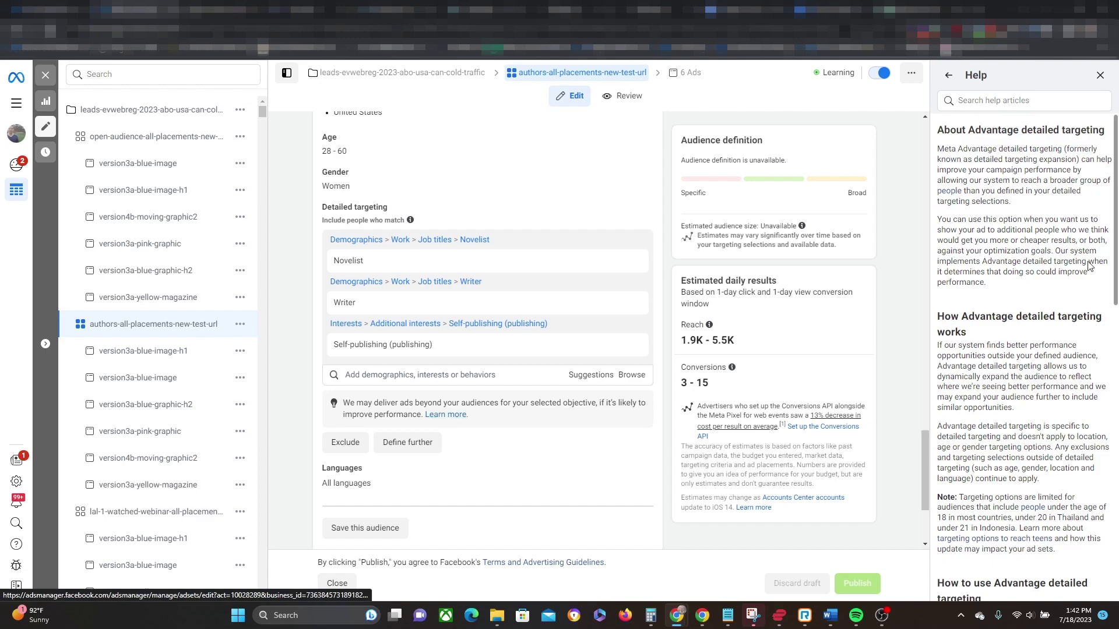
left_click_drag(1012, 159, 1018, 226)
left_click(1019, 226)
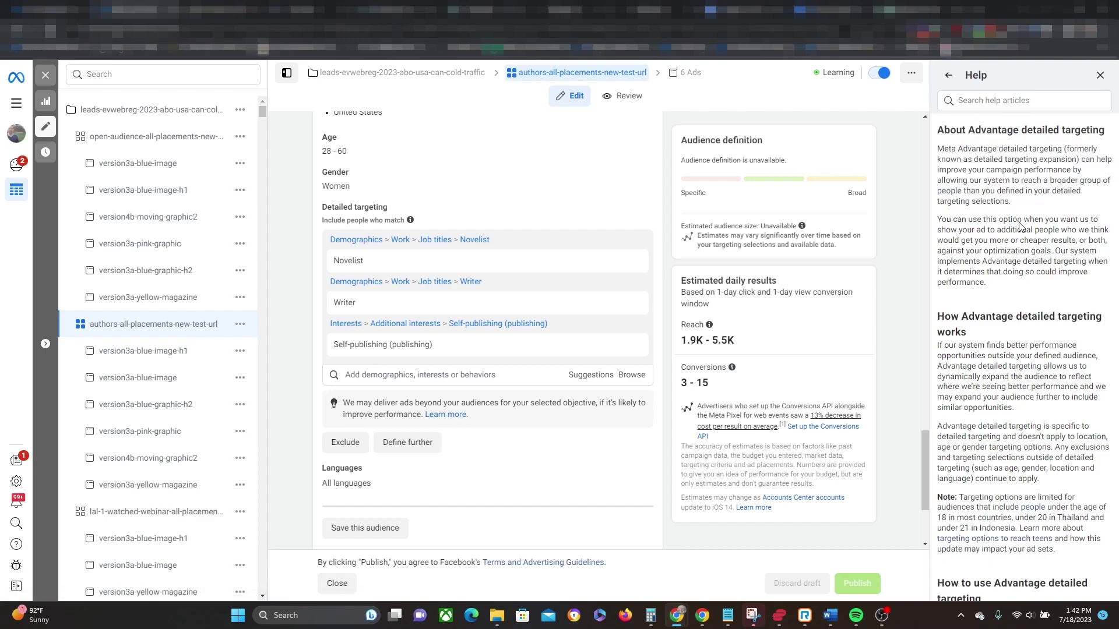
left_click_drag(976, 133, 1043, 152)
left_click(1051, 209)
Read and highlight the help sentence about automatic enabling for some objectives
scroll(1001, 300, "down", 1)
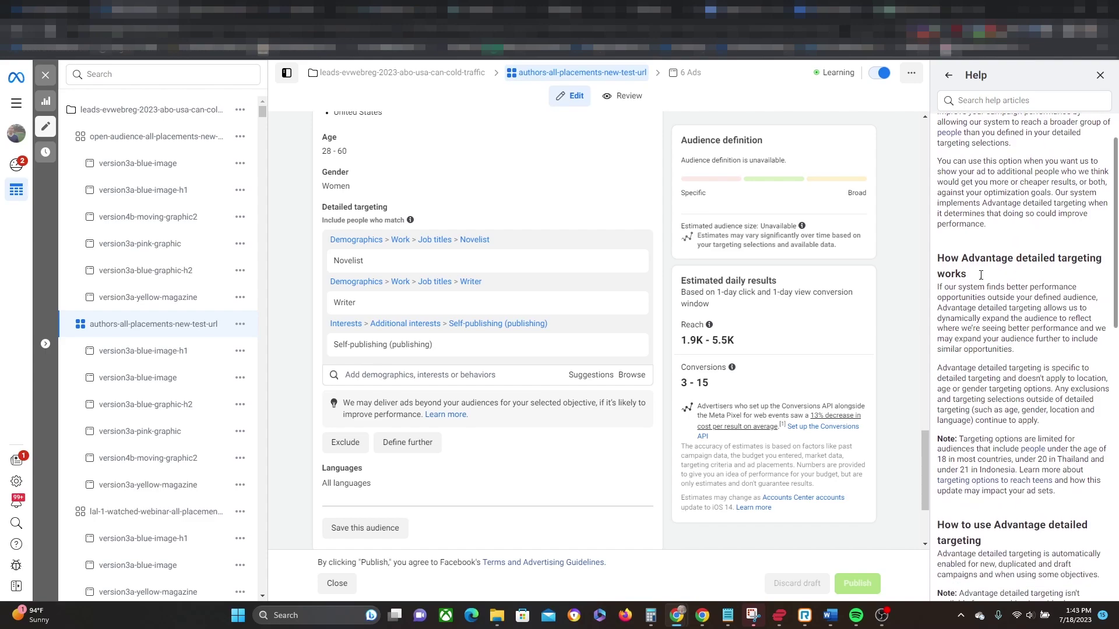
mouse_move(456, 259)
scroll(448, 309, "up", 1)
mouse_move(442, 363)
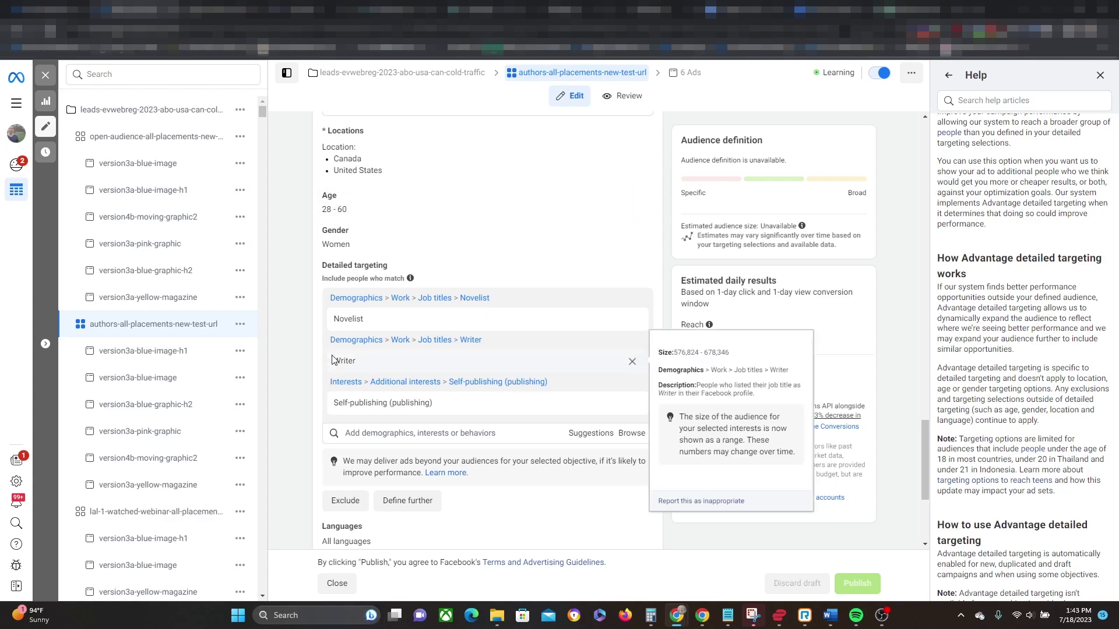
mouse_move(363, 364)
mouse_move(362, 322)
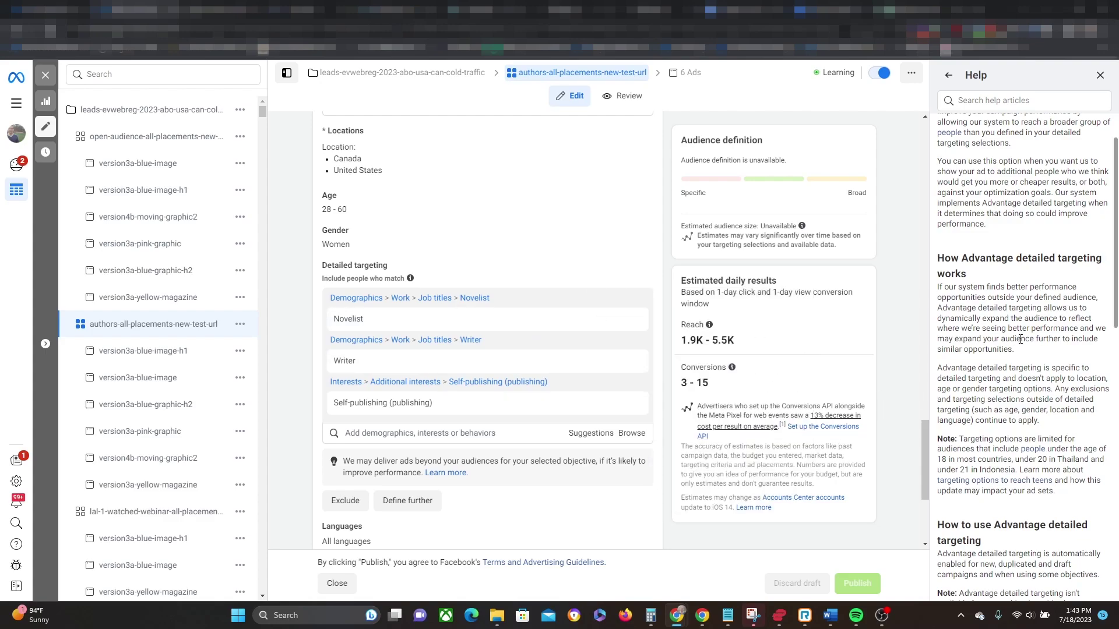
scroll(1020, 339, "down", 4)
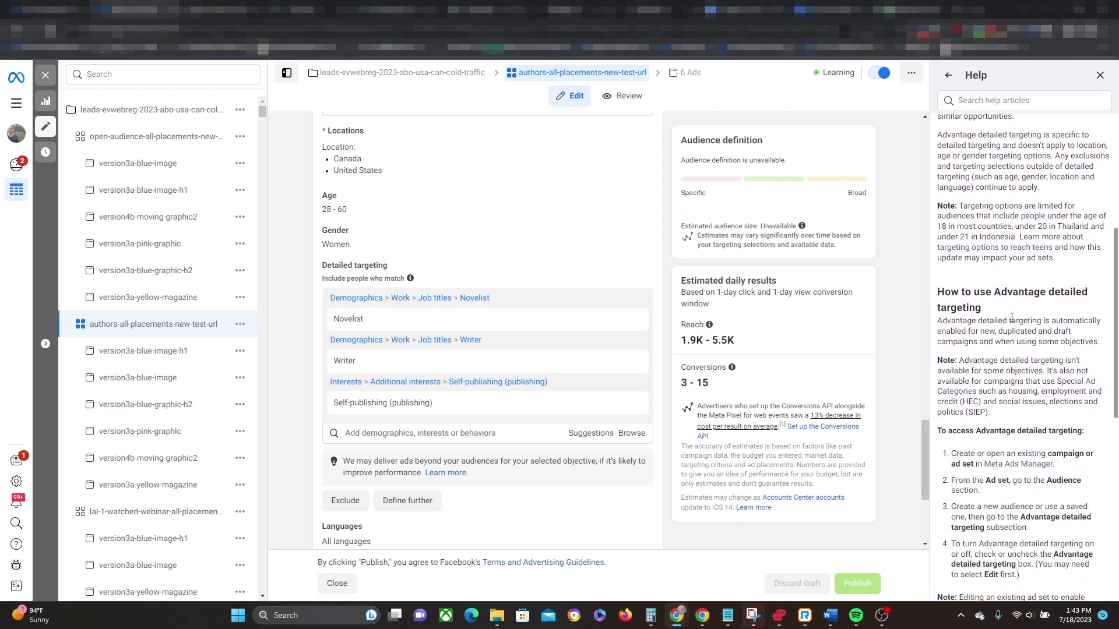
scroll(950, 287, "down", 1)
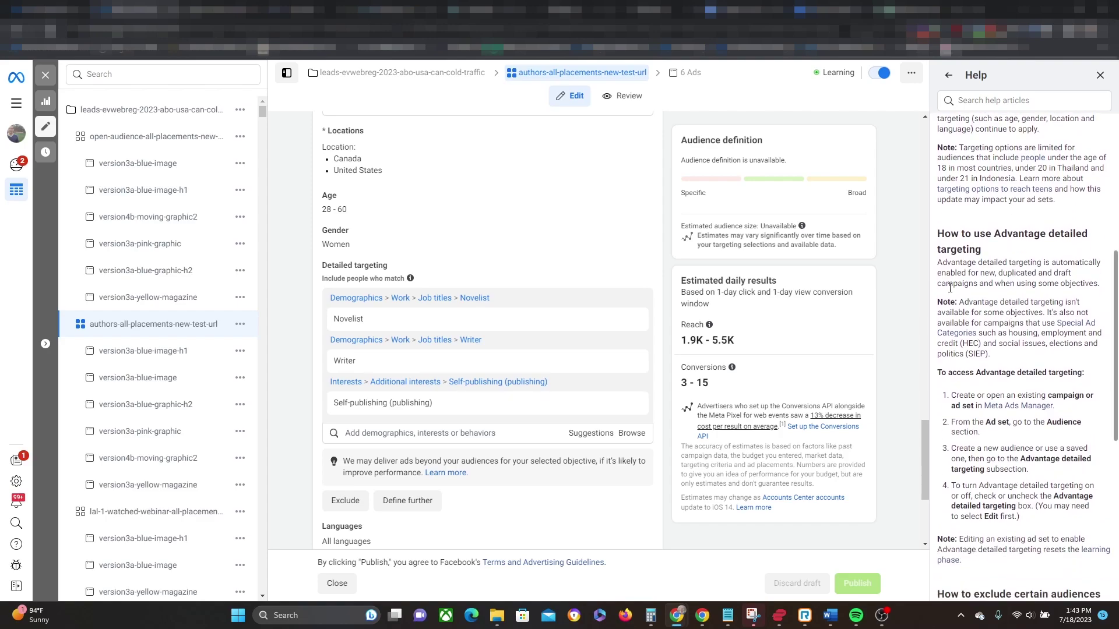
left_click_drag(939, 266, 1113, 290)
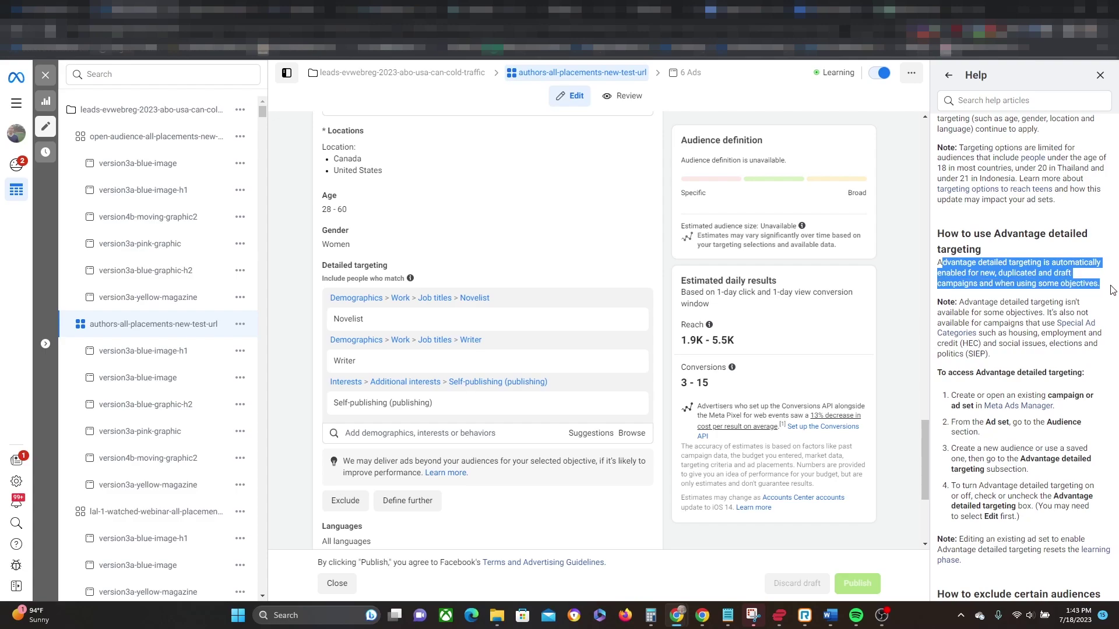
left_click_drag(1042, 283, 1099, 285)
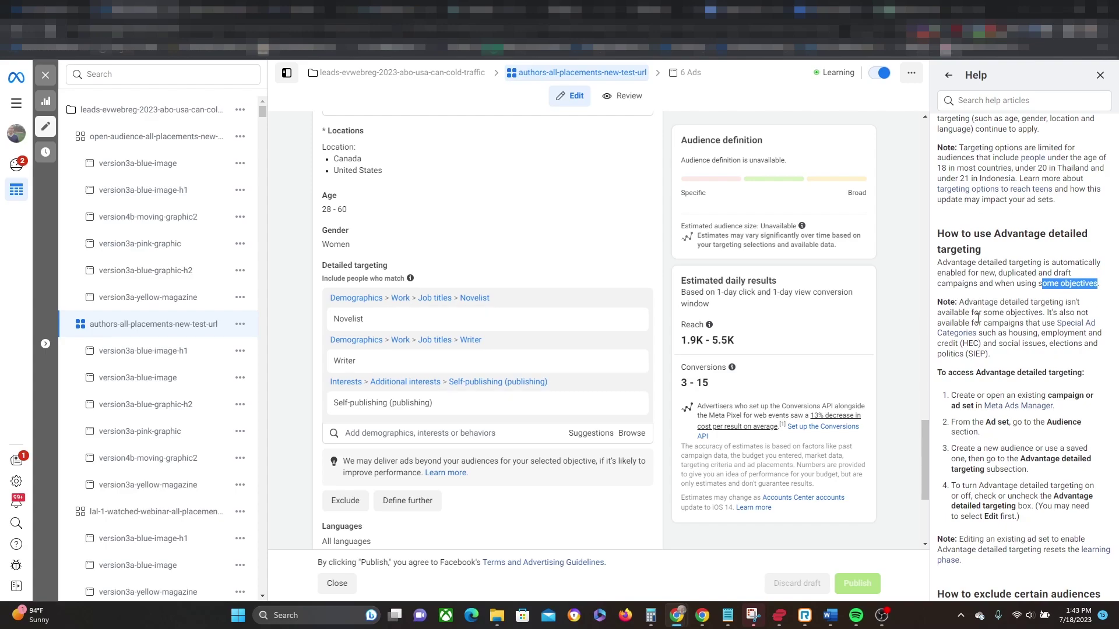
left_click(313, 290)
Scroll to the Audience section and highlight the Advantage detailed targeting heading
scroll(315, 303, "up", 15)
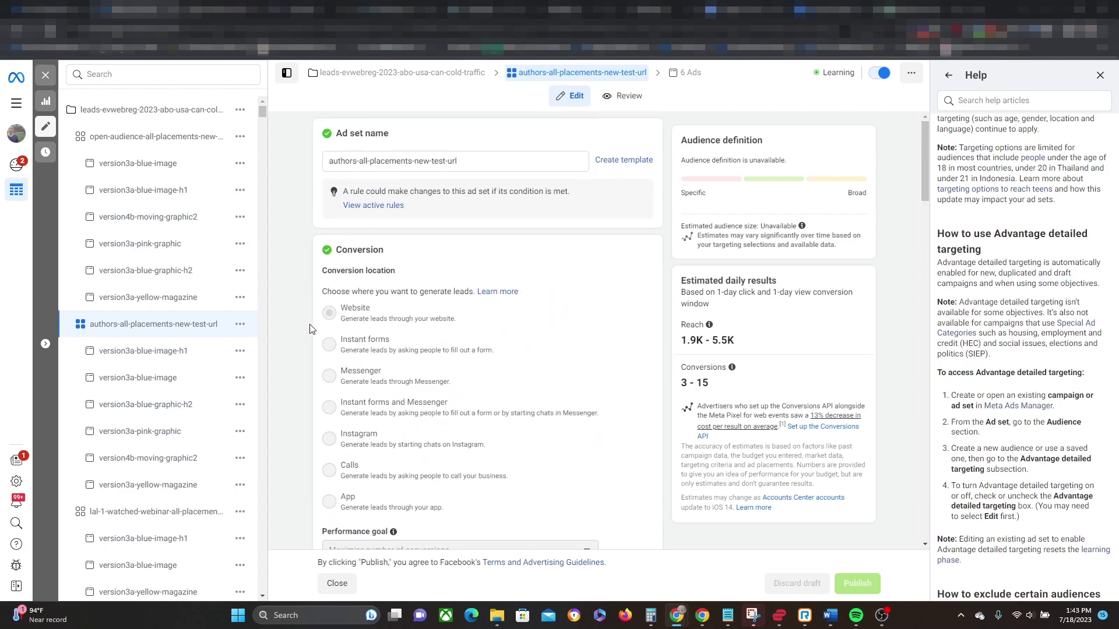
scroll(443, 320, "down", 10)
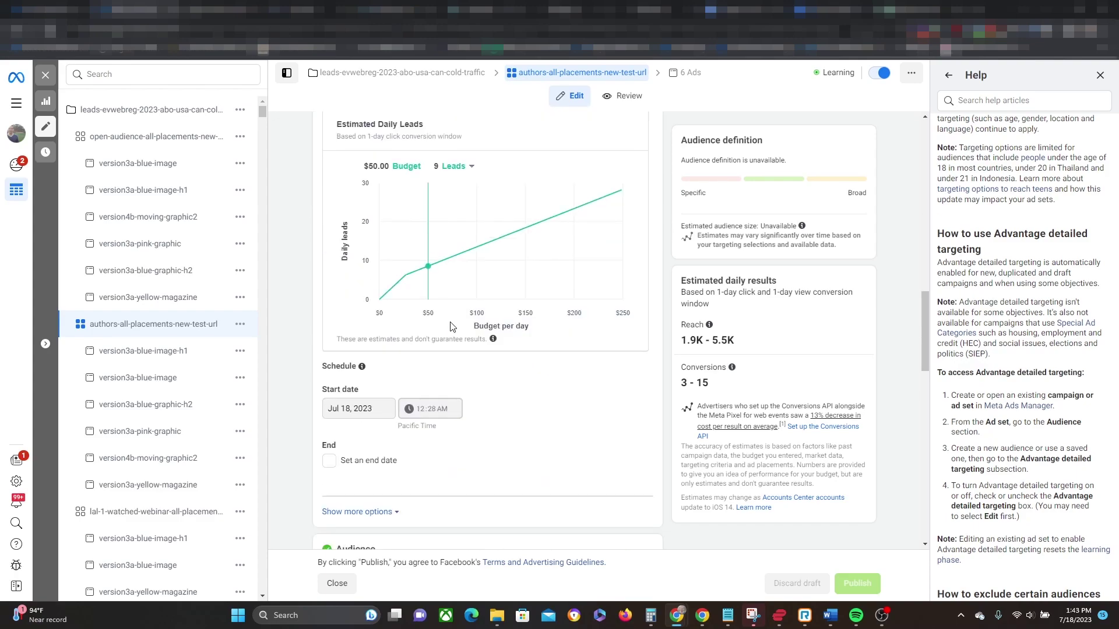
scroll(450, 327, "down", 10)
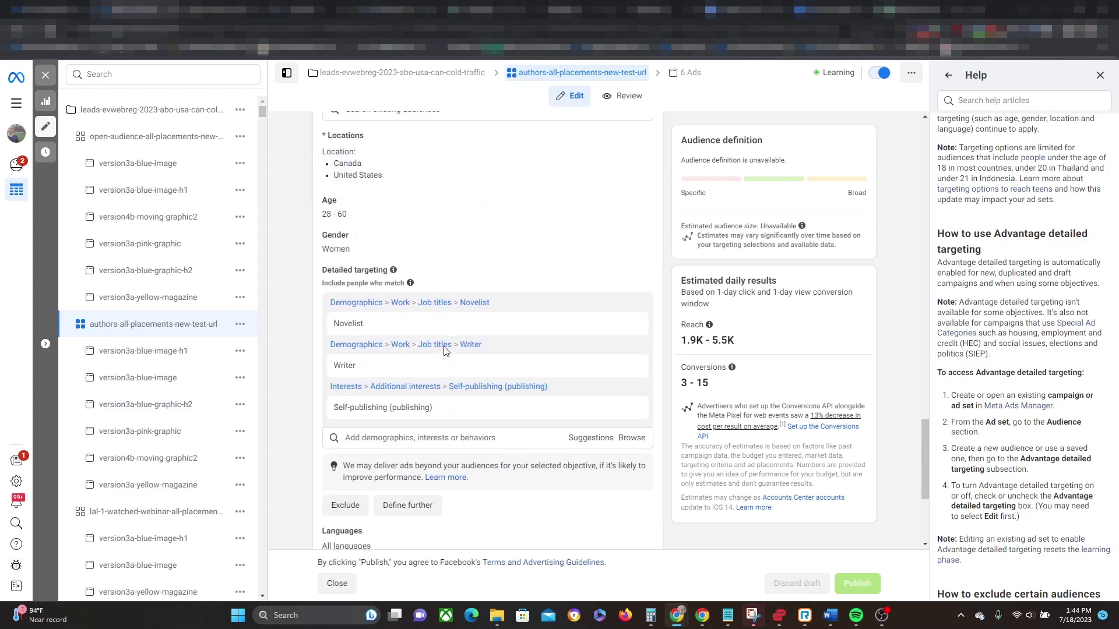
scroll(445, 351, "down", 1)
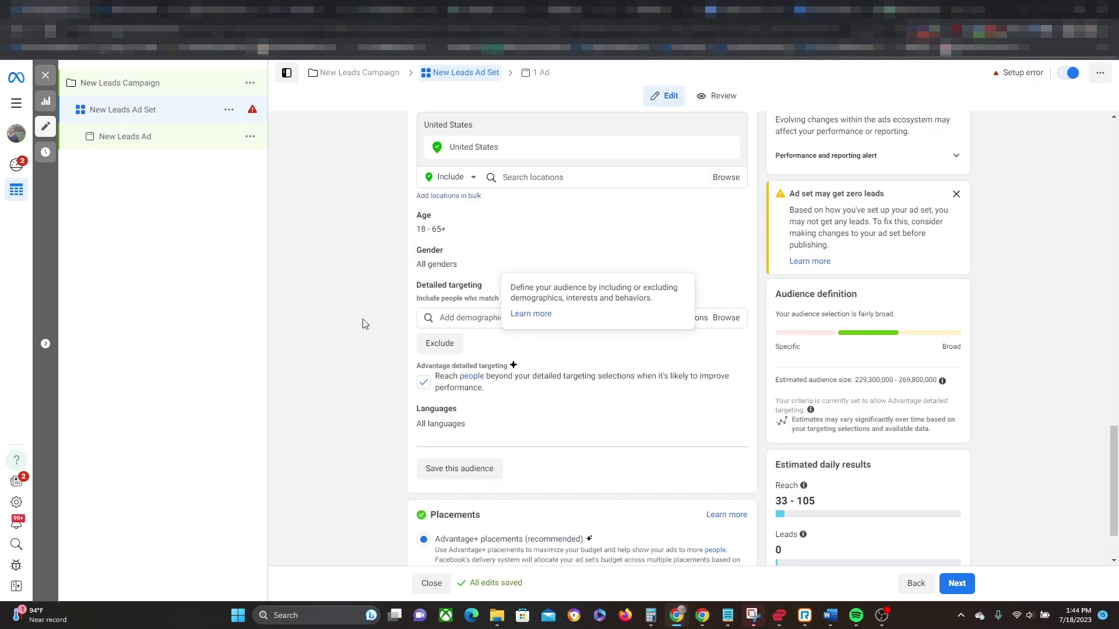
scroll(356, 327, "up", 15)
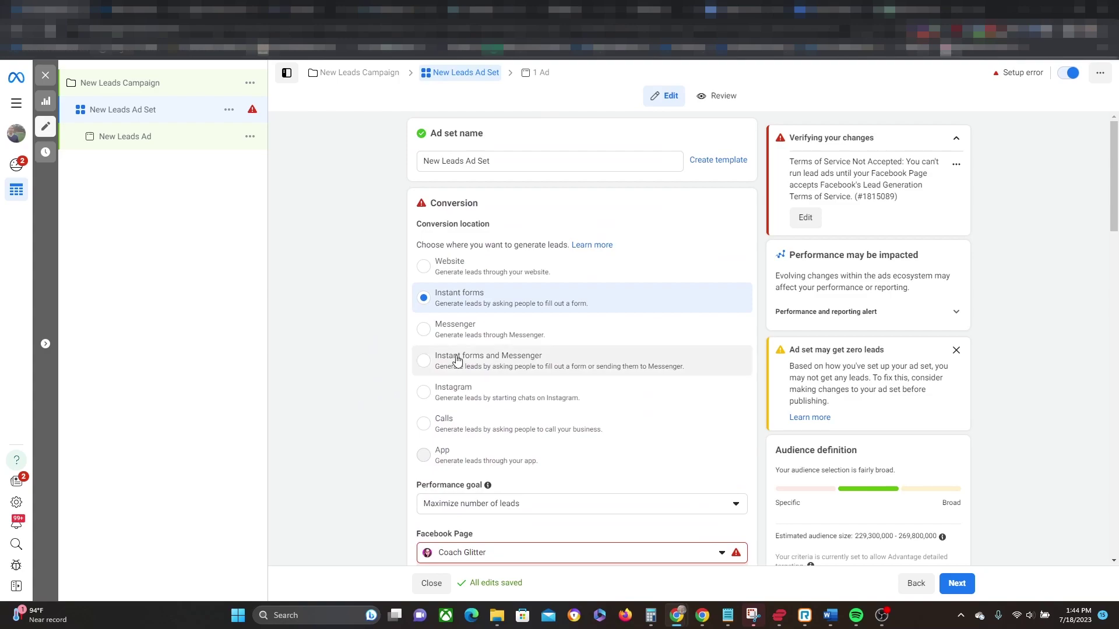
scroll(343, 329, "down", 3)
scroll(345, 327, "down", 15)
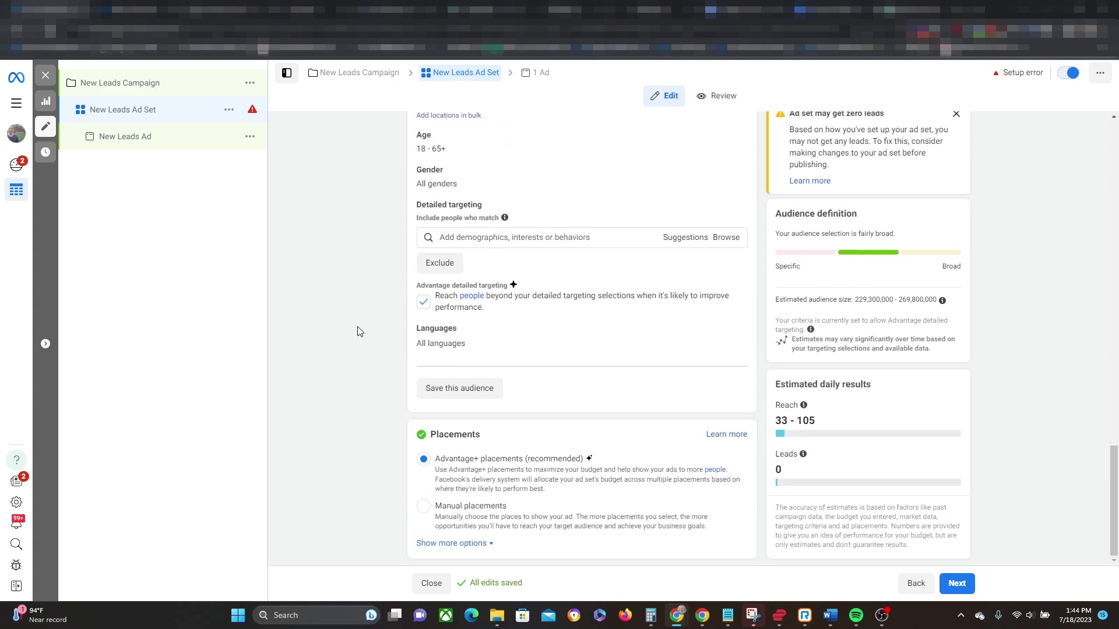
left_click_drag(414, 285, 469, 285)
Turn off Advantage detailed targeting and add the Whisky (liquor) interest from a 'whiskey' search
left_click(423, 302)
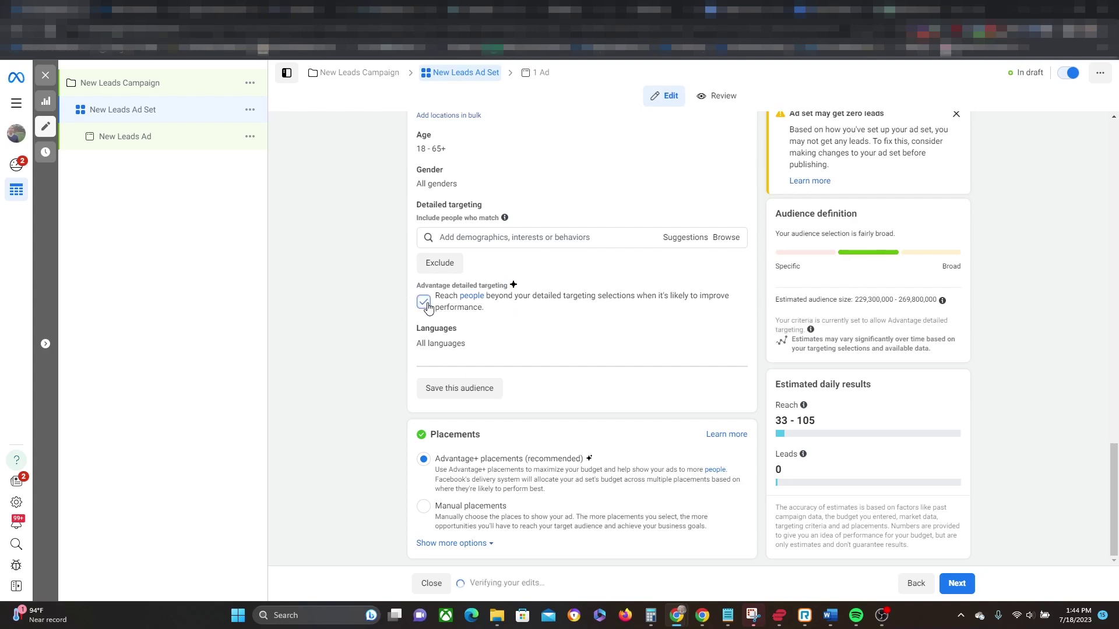
left_click(509, 237)
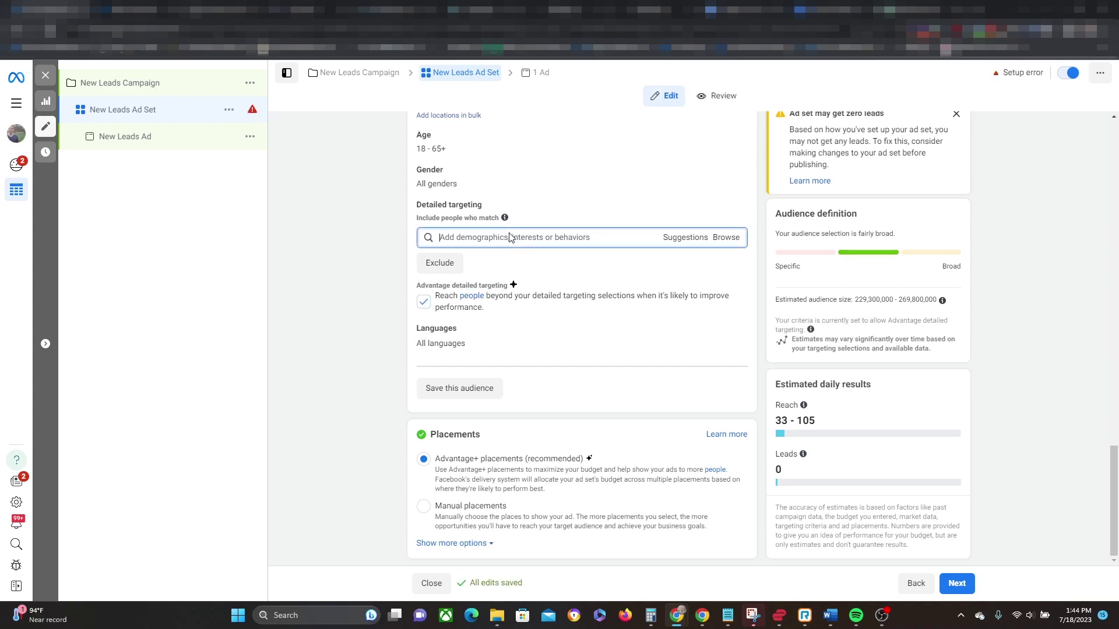
type("whiskey")
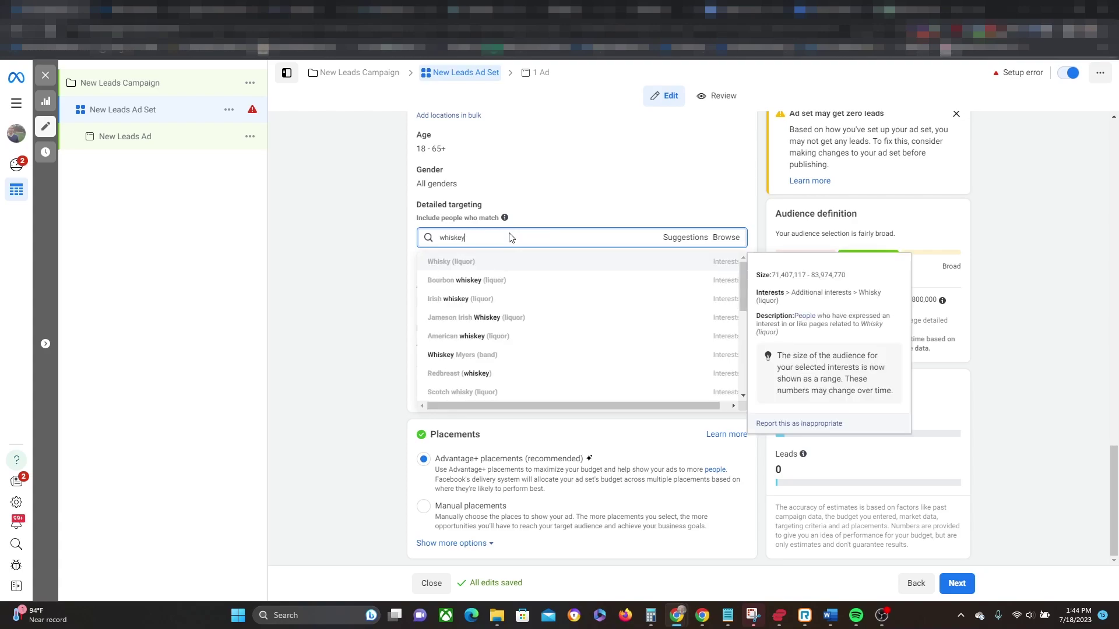
left_click(493, 263)
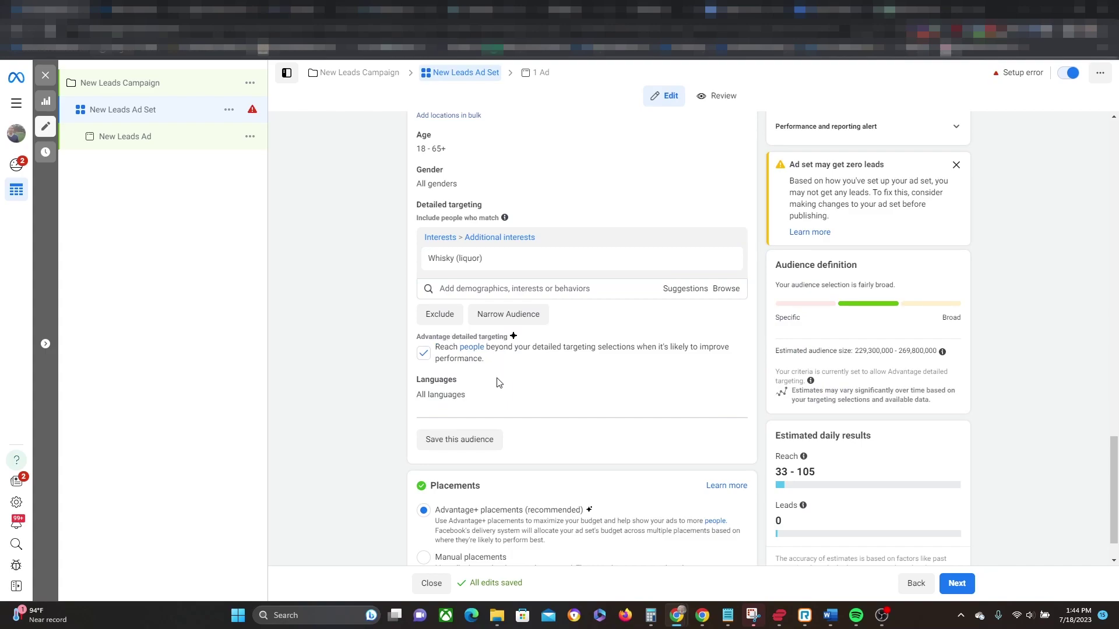
Highlight the Whisky (liquor) interest name, then toggle the Advantage detailed targeting checkbox again
mouse_move(466, 272)
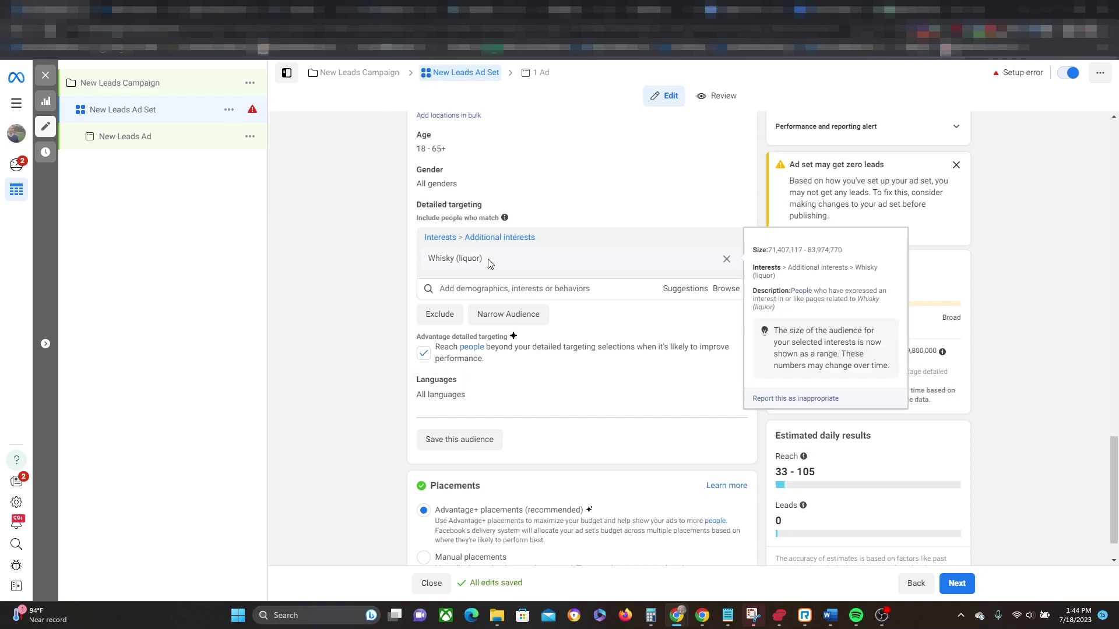
left_click_drag(485, 259, 429, 272)
left_click(413, 278)
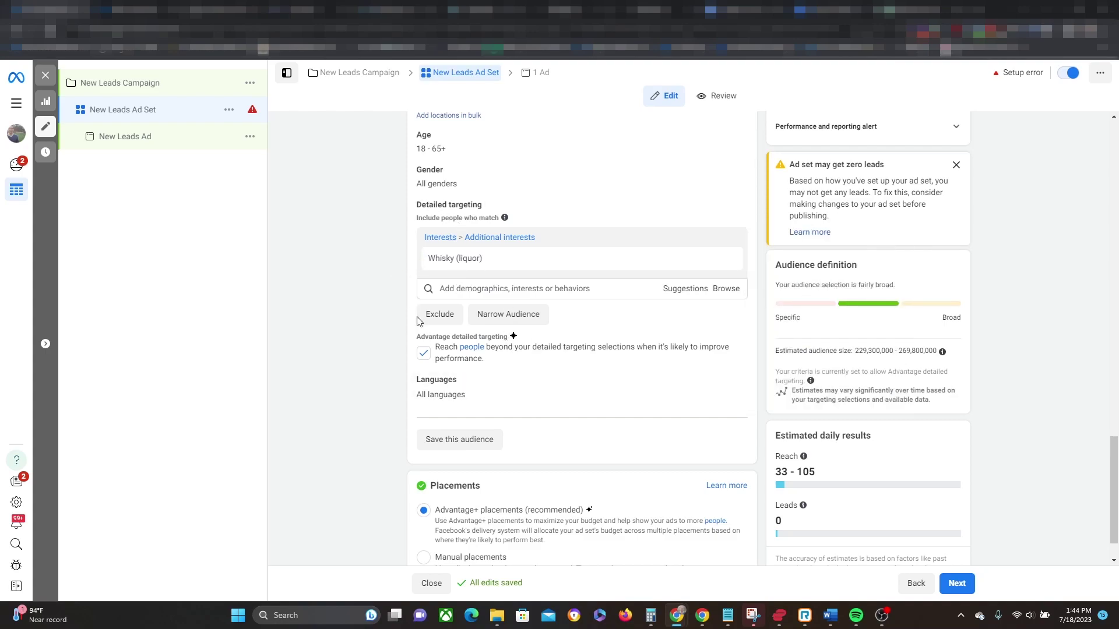
left_click(423, 354)
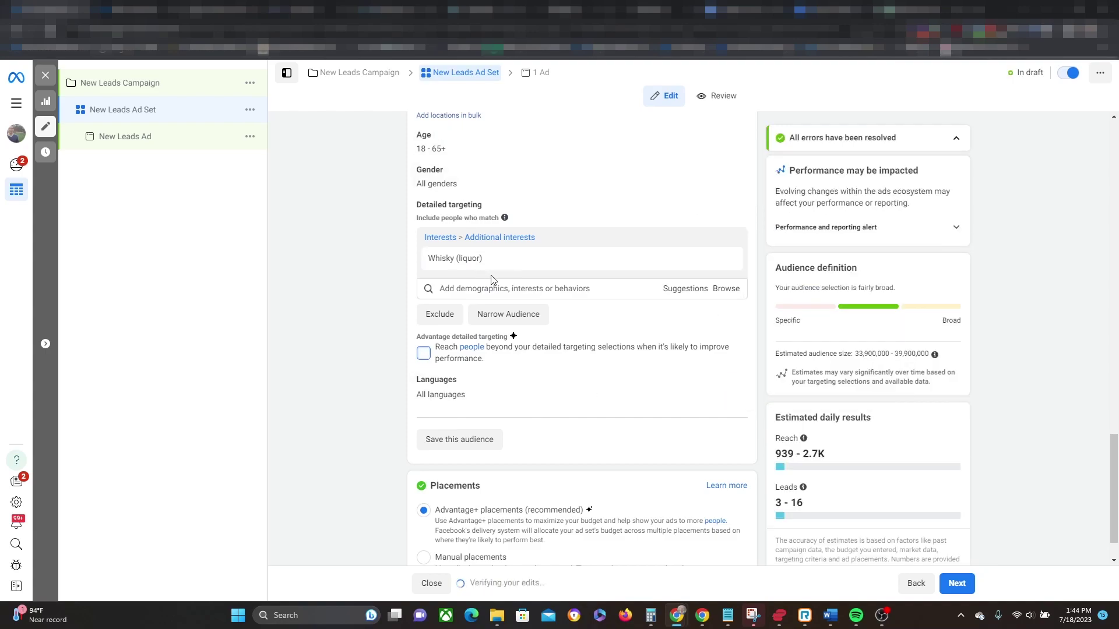
mouse_move(485, 263)
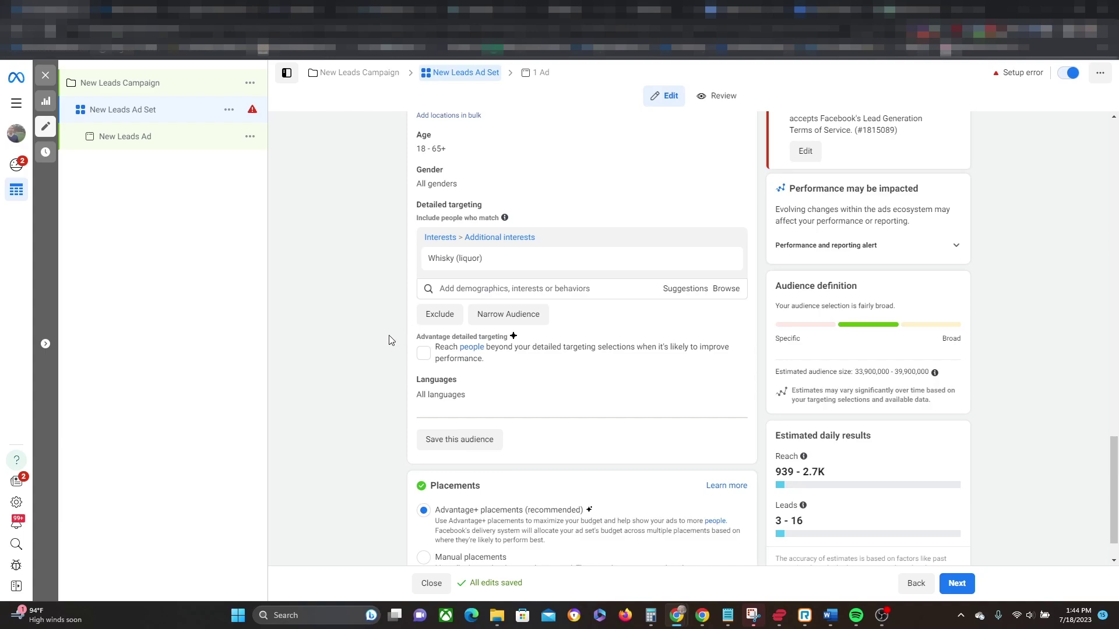
left_click(421, 358)
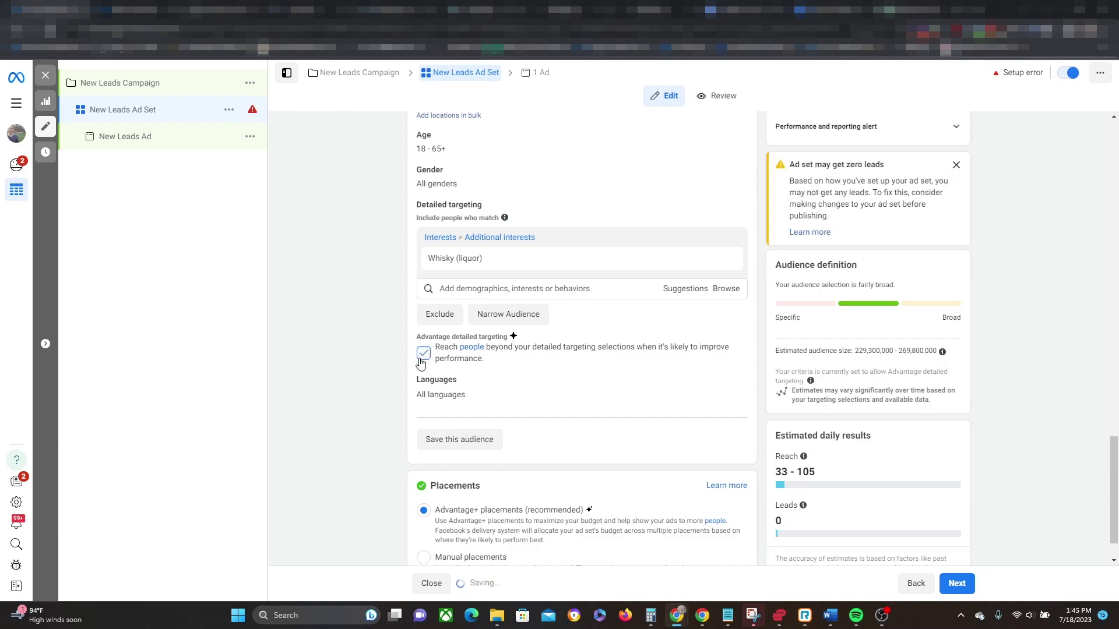
left_click(420, 355)
mouse_move(429, 264)
left_click_drag(430, 264, 493, 262)
left_click(590, 333)
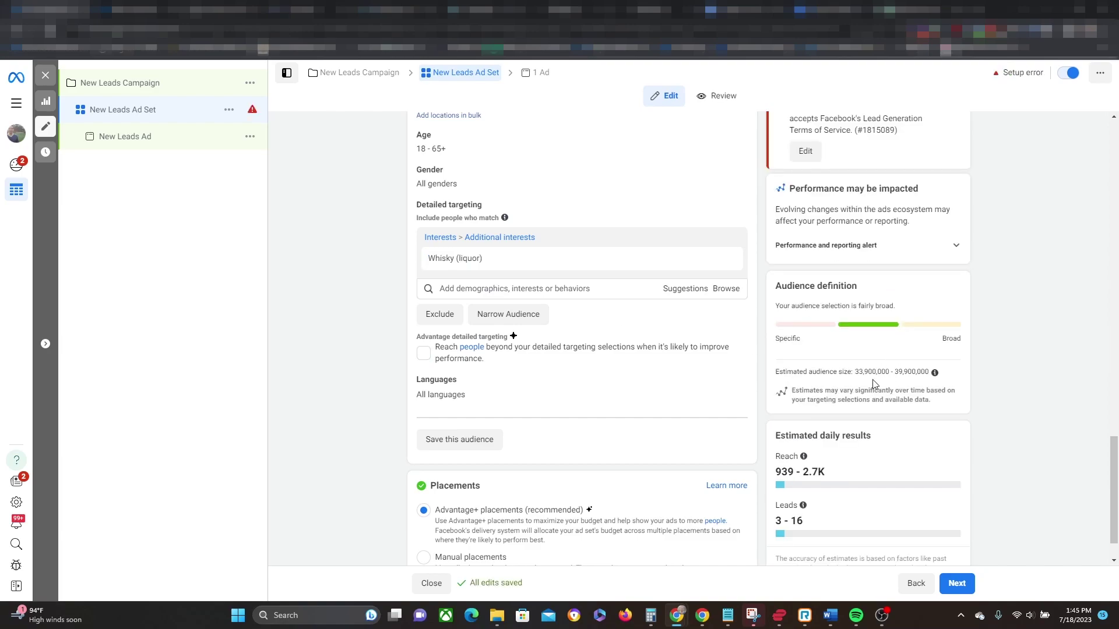
left_click_drag(856, 375, 924, 376)
left_click(330, 280)
left_click(424, 354)
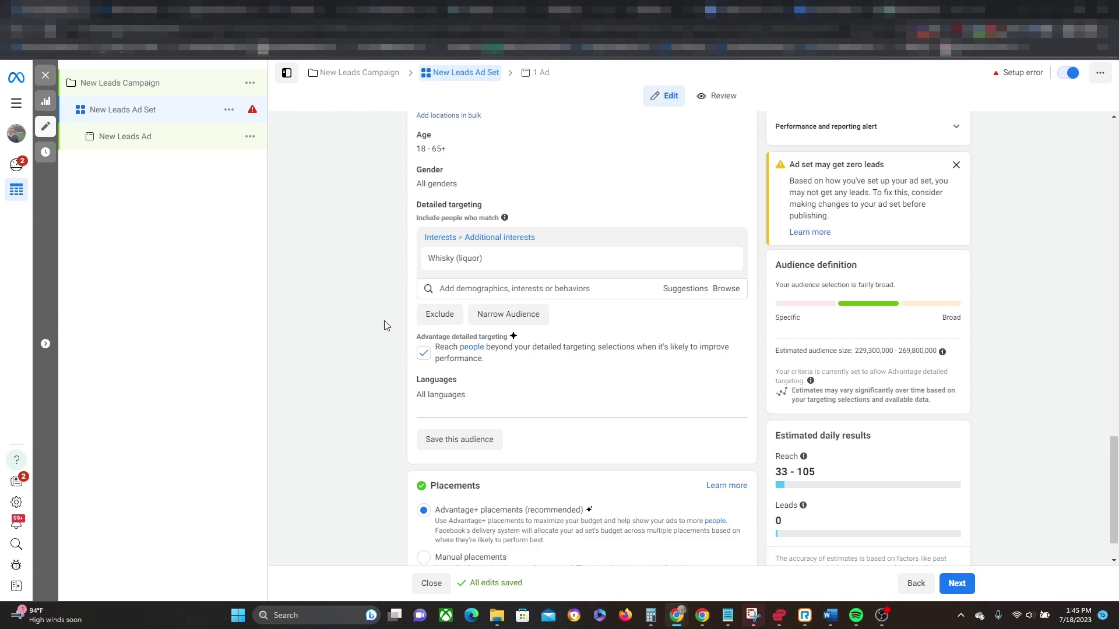
Scroll through the Audience section to review the ad set's detailed targeting
scroll(383, 324, "up", 3)
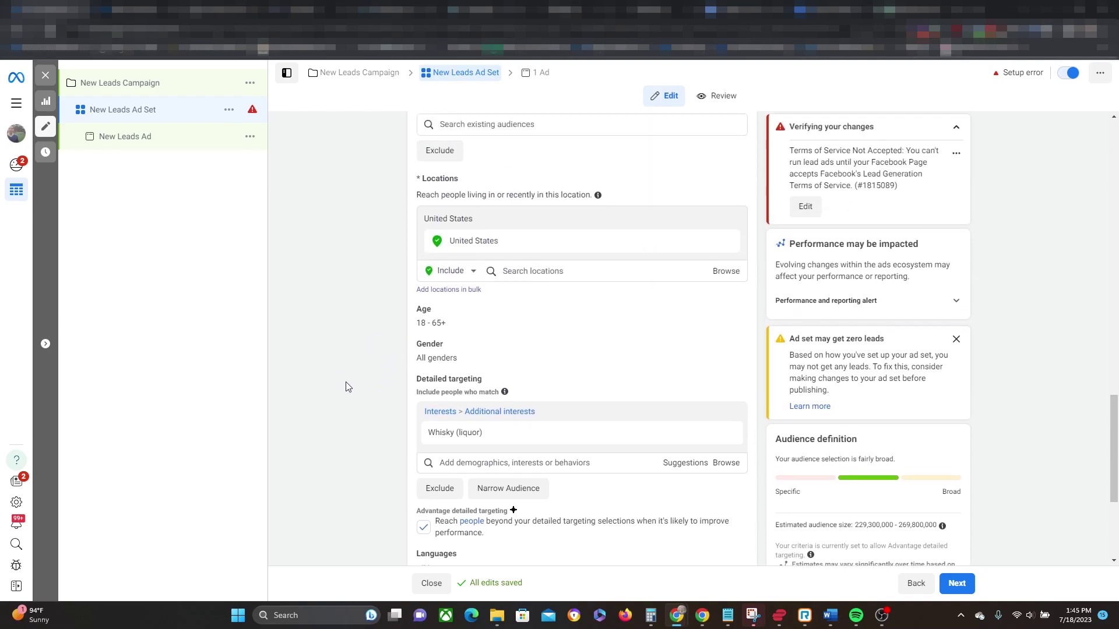
scroll(432, 458, "down", 1)
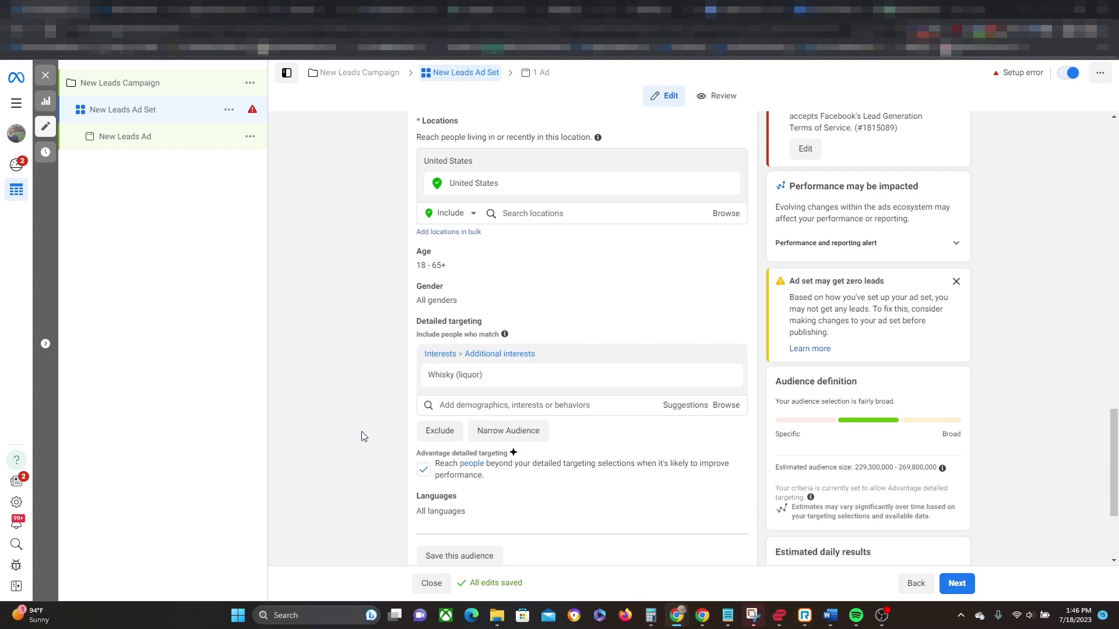
scroll(355, 398, "down", 1)
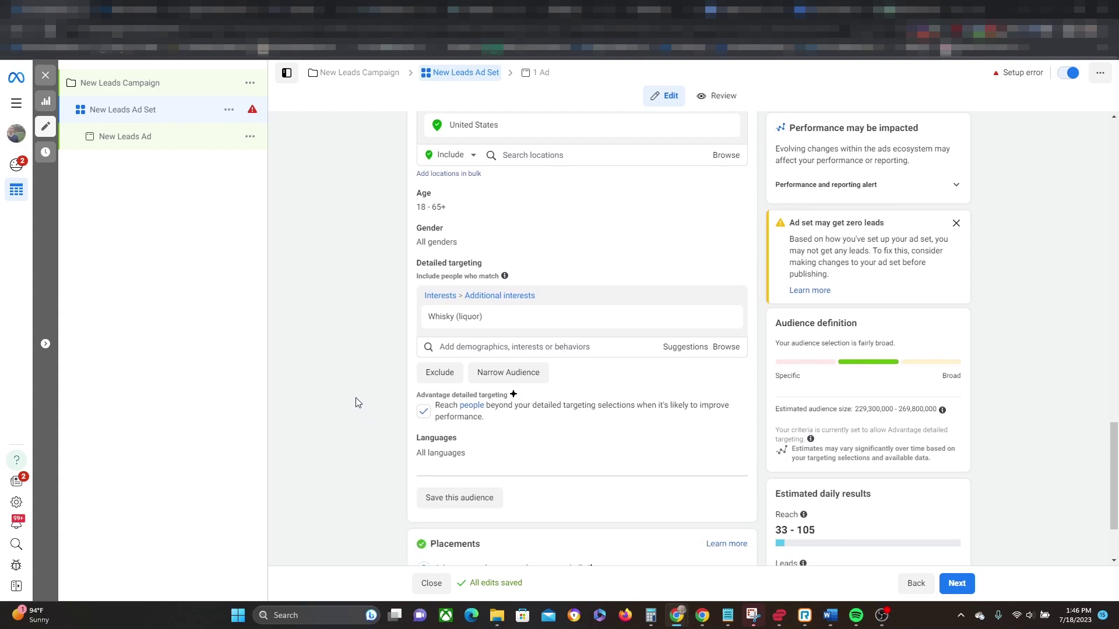
scroll(360, 403, "down", 1)
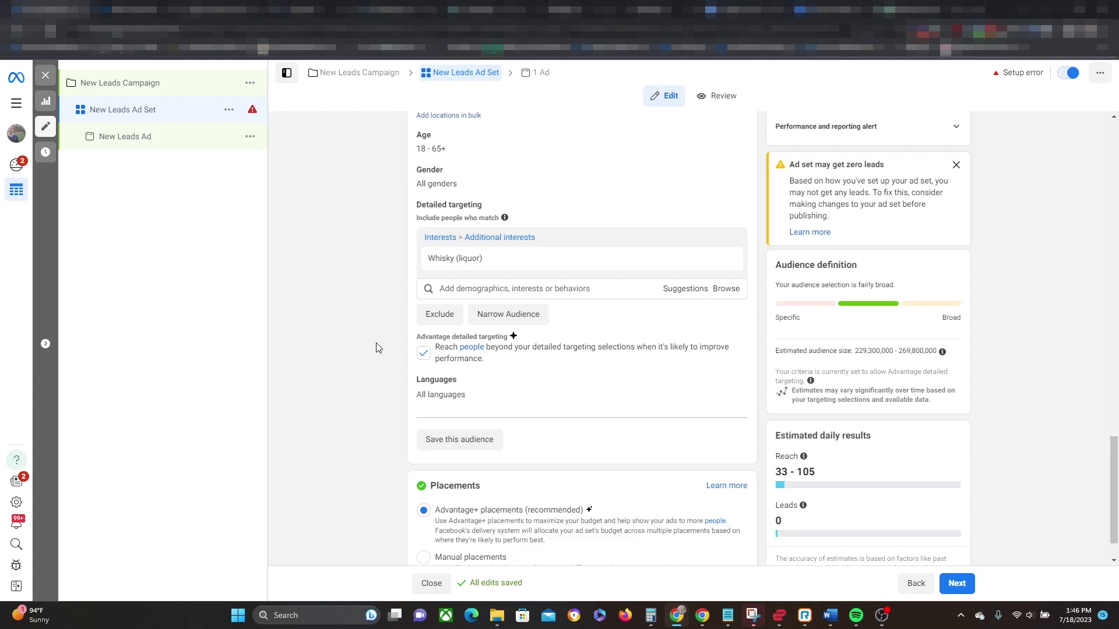
Remove the Whisky (liquor) interest and discard an unmatched 'tony robbins' search
mouse_move(514, 259)
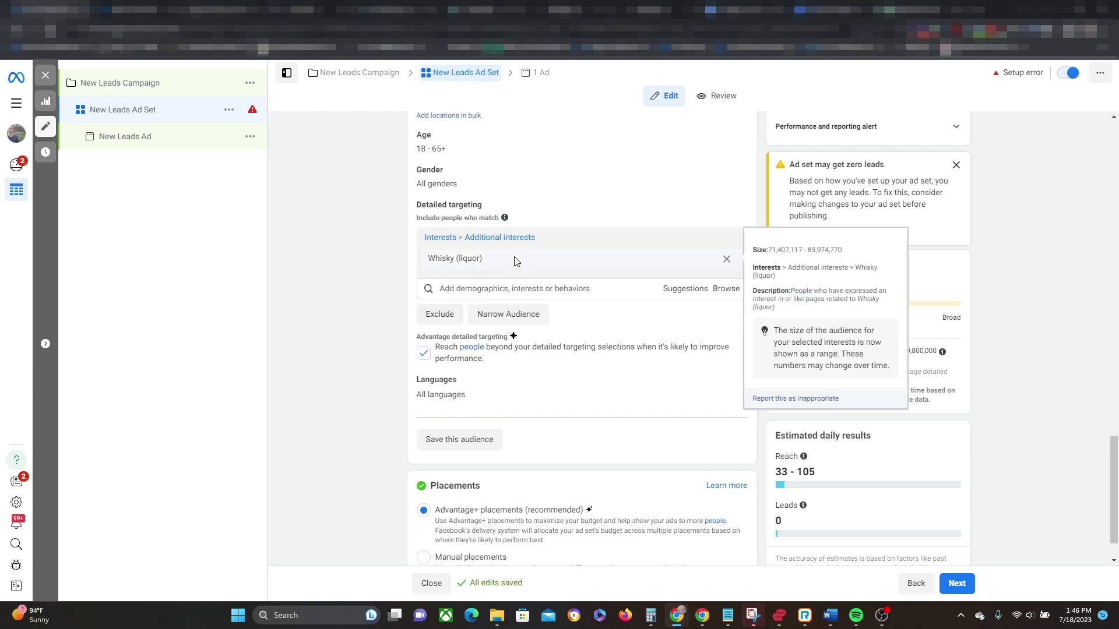
left_click(740, 259)
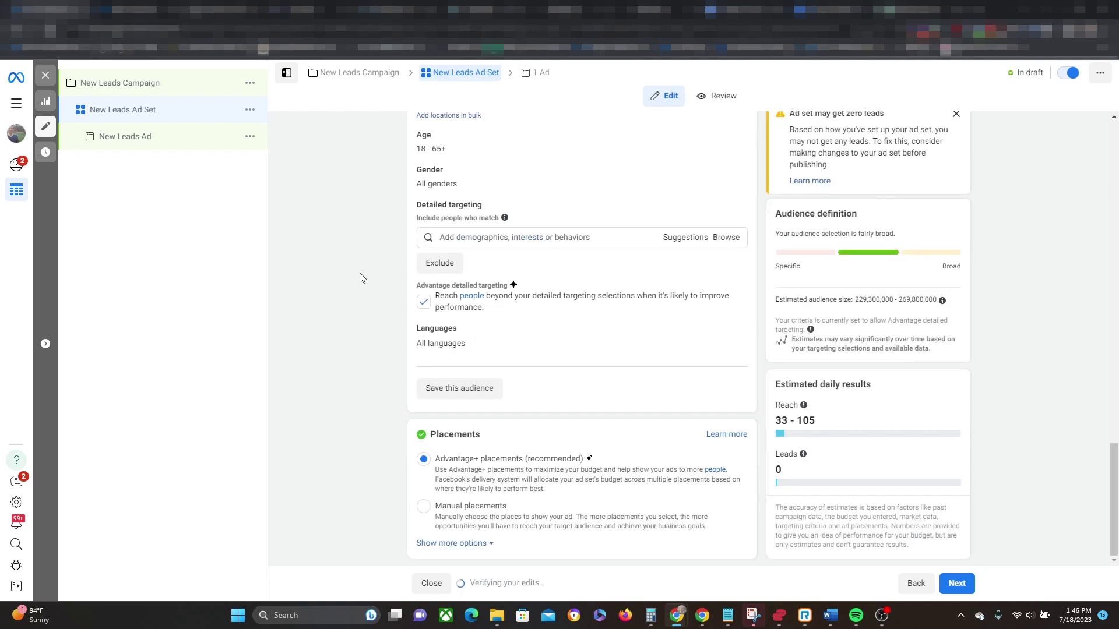
left_click(554, 237)
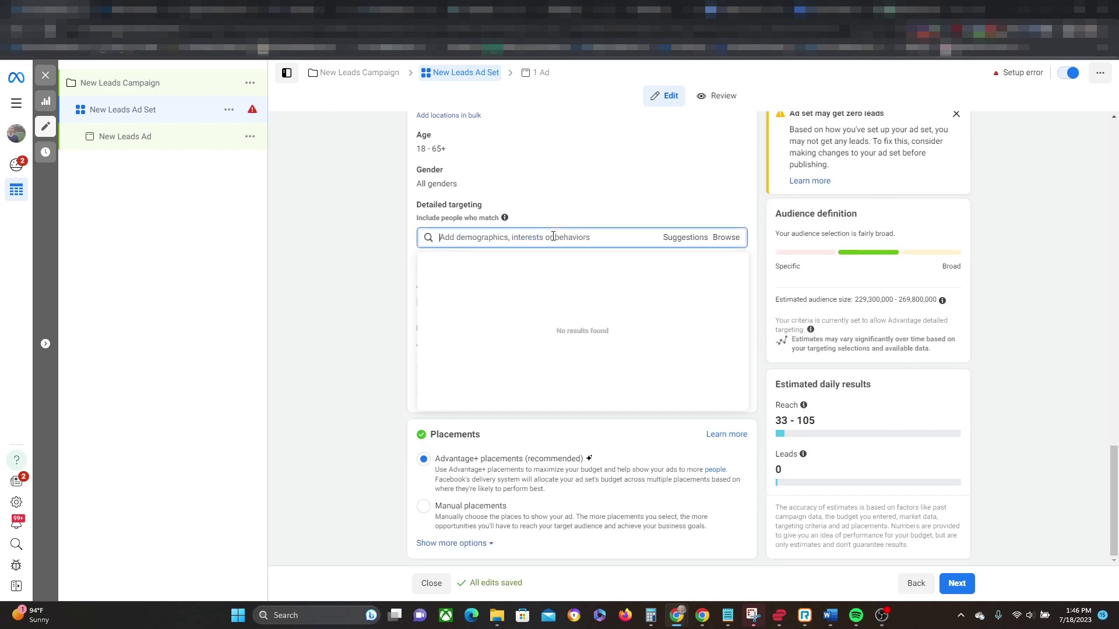
type("tony robbins")
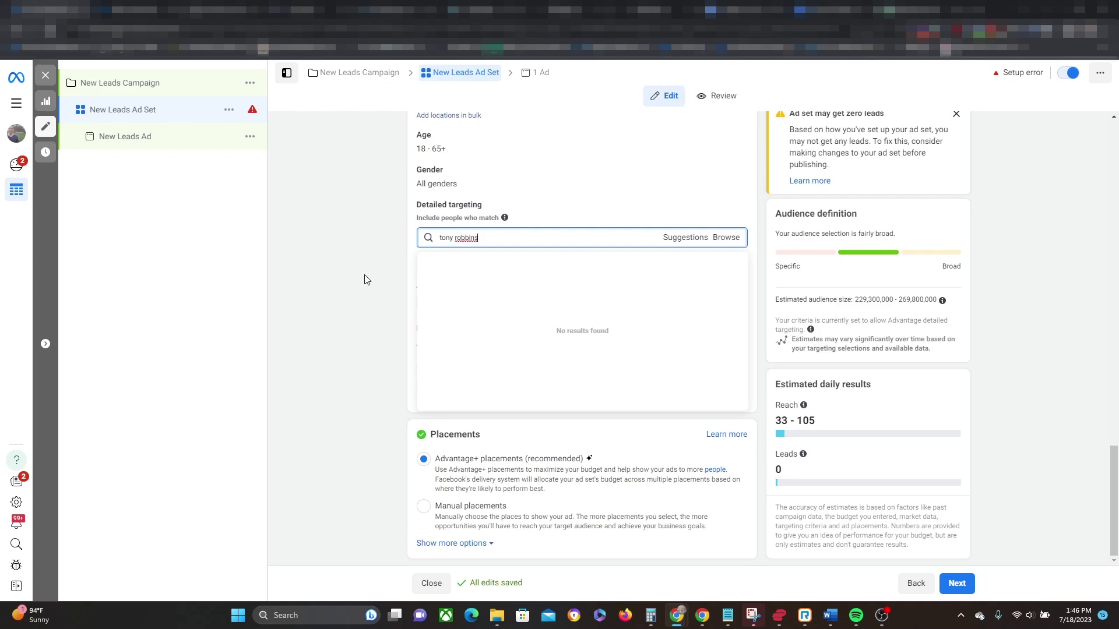
left_click(335, 272)
Search 'brendon' and add Brendon Burchard (author) as a detailed targeting interest
left_click(538, 238)
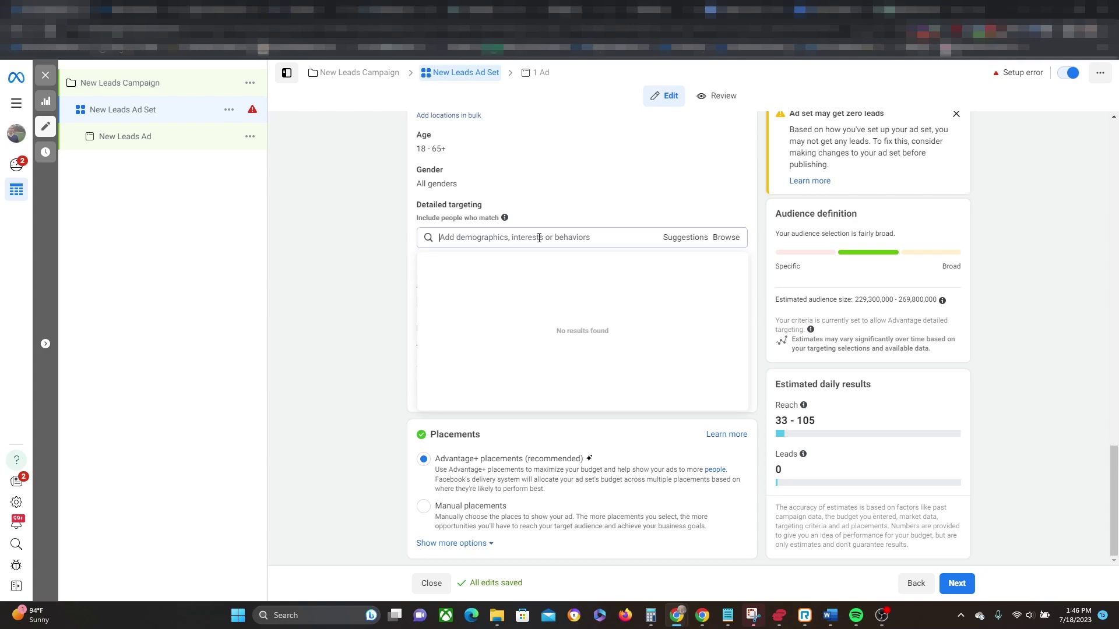
type("bren")
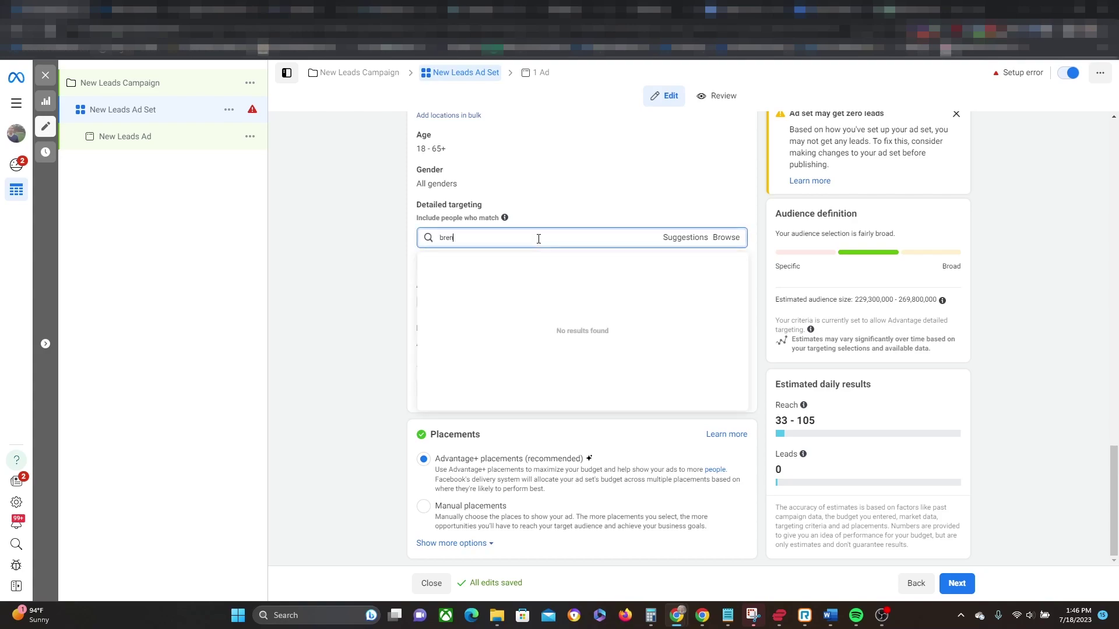
type("don")
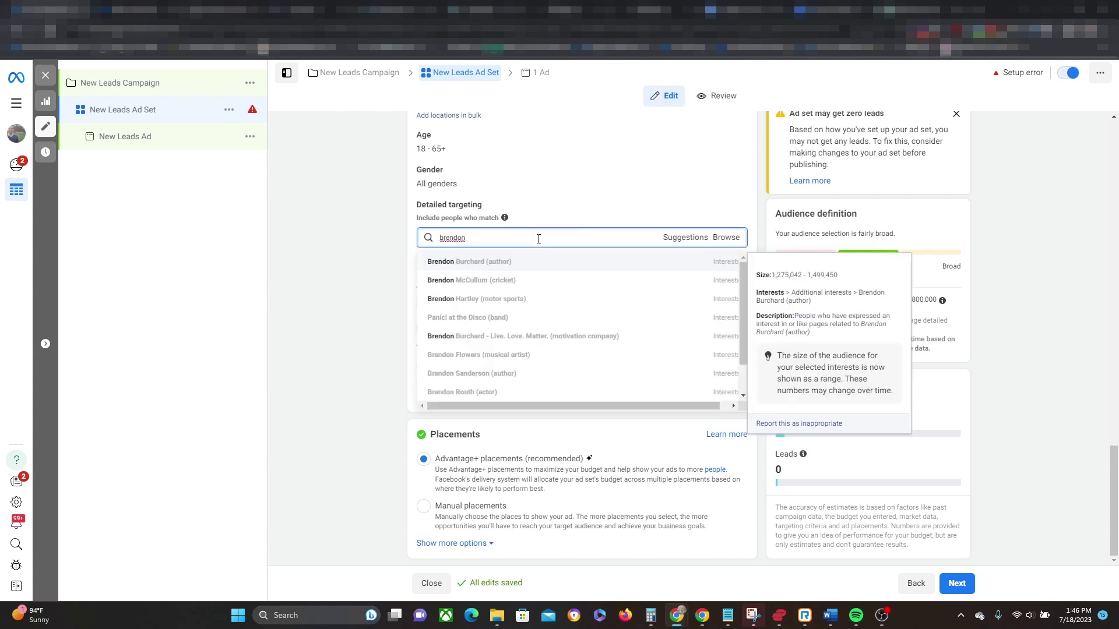
left_click(583, 263)
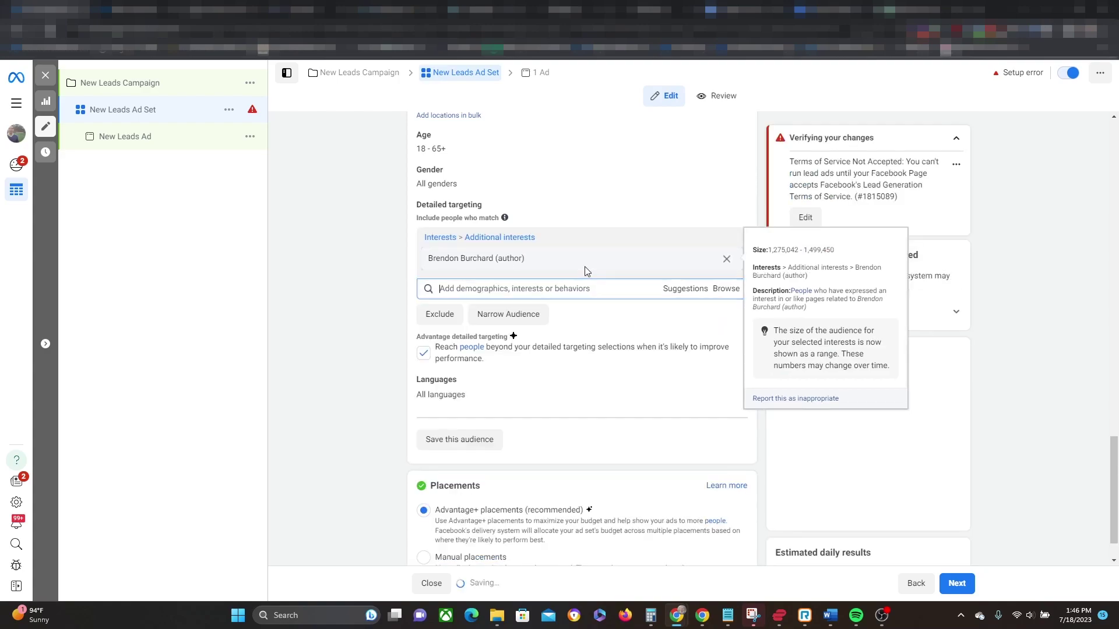
left_click(349, 302)
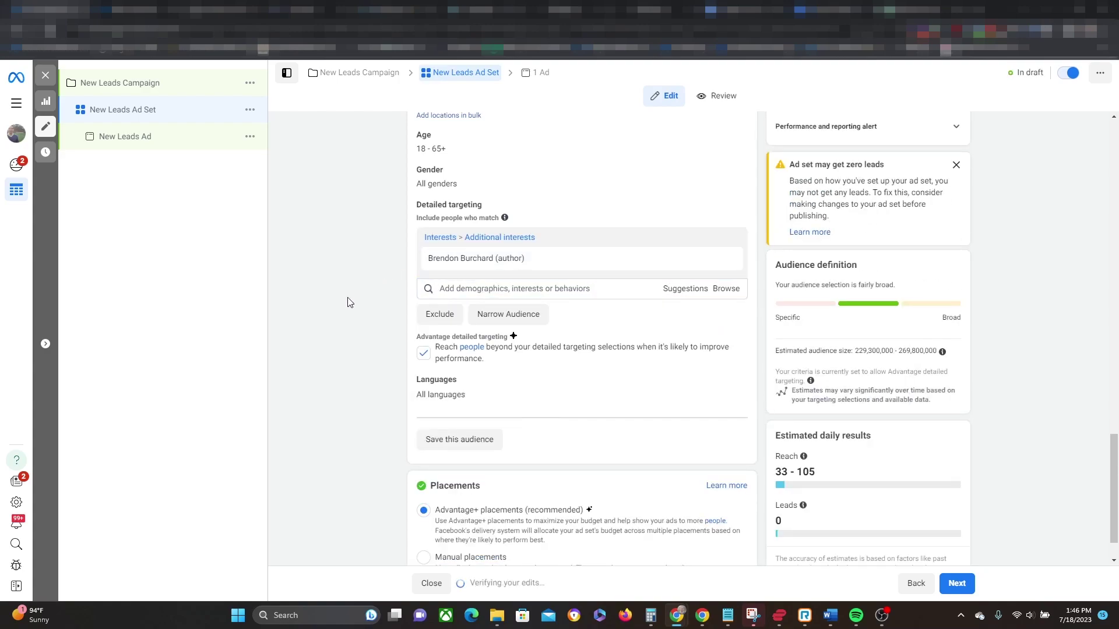
mouse_move(466, 264)
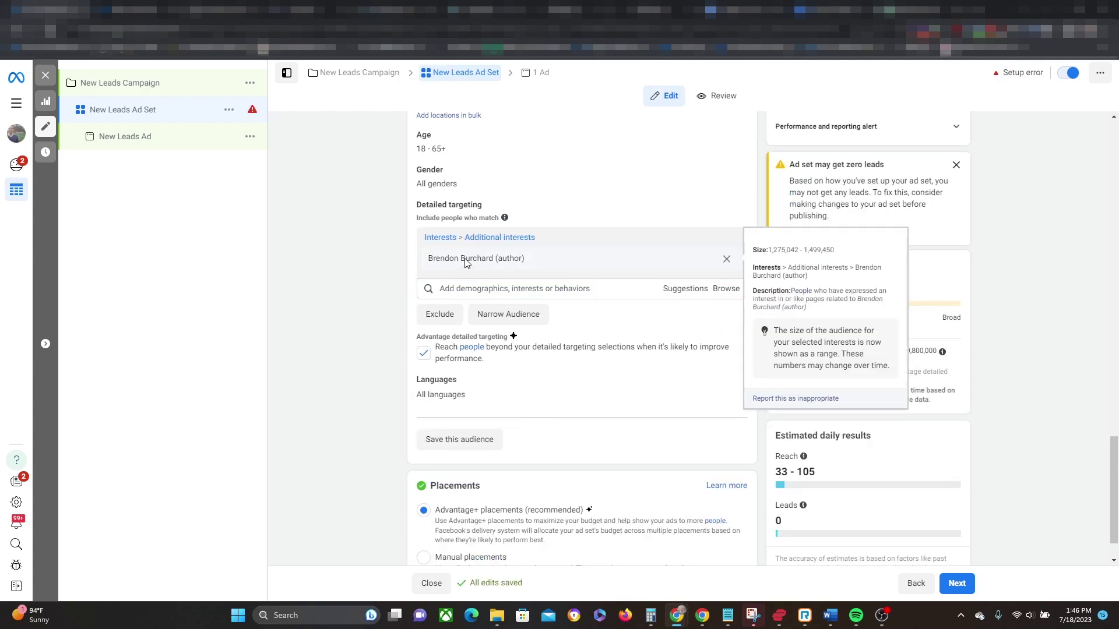
Toggle the Advantage detailed targeting checkbox and scroll through the ad set form
left_click(423, 354)
mouse_move(510, 274)
scroll(382, 349, "up", 15)
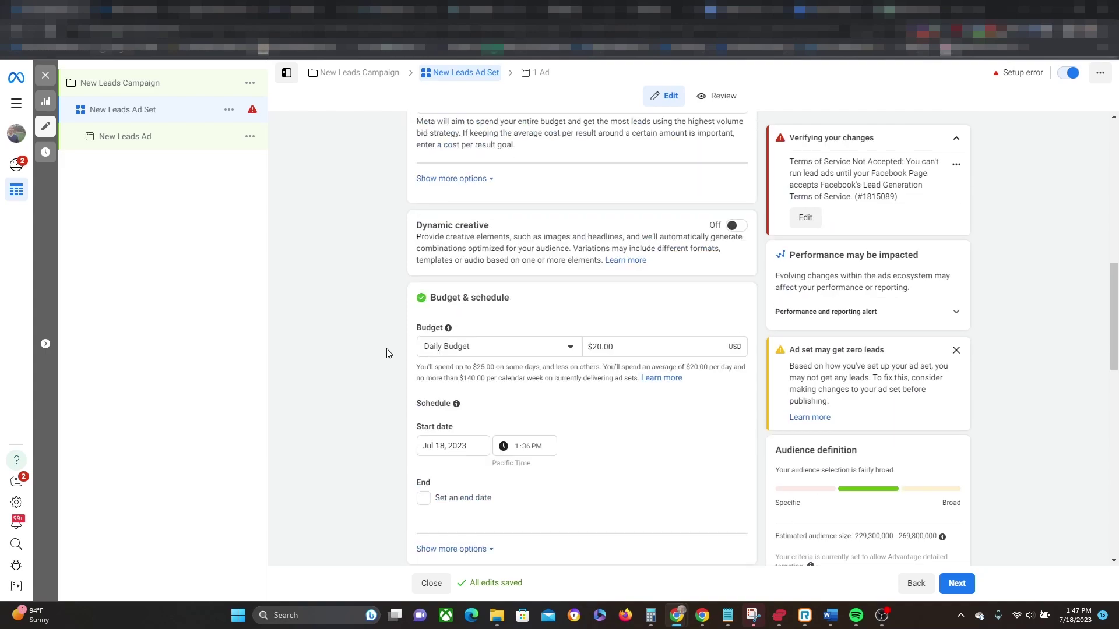
scroll(379, 385, "up", 3)
scroll(387, 320, "down", 15)
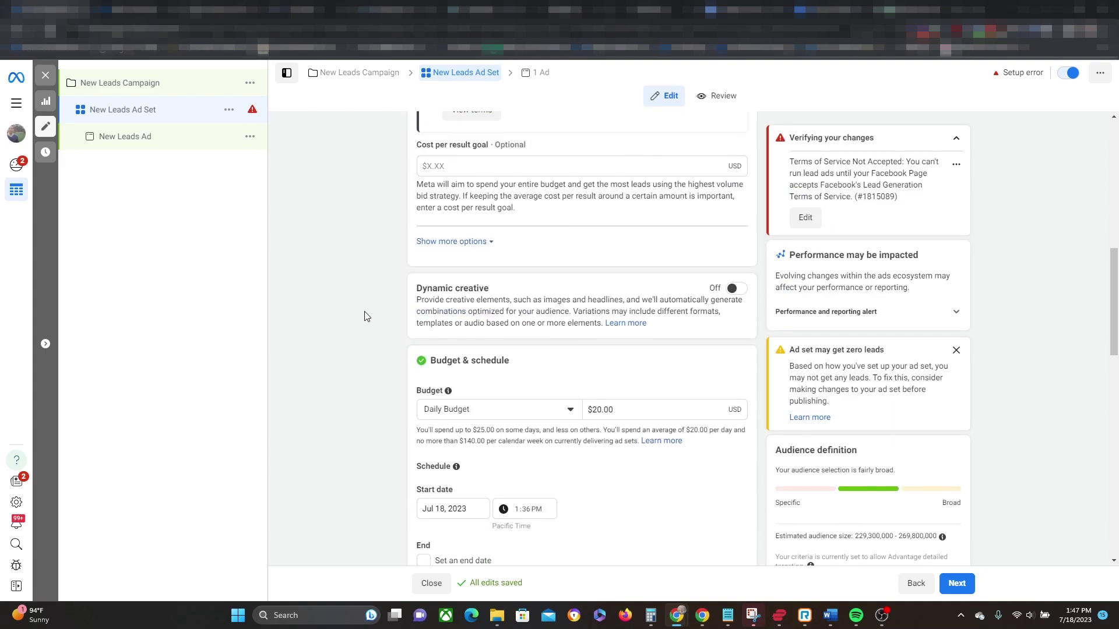
scroll(372, 315, "down", 1)
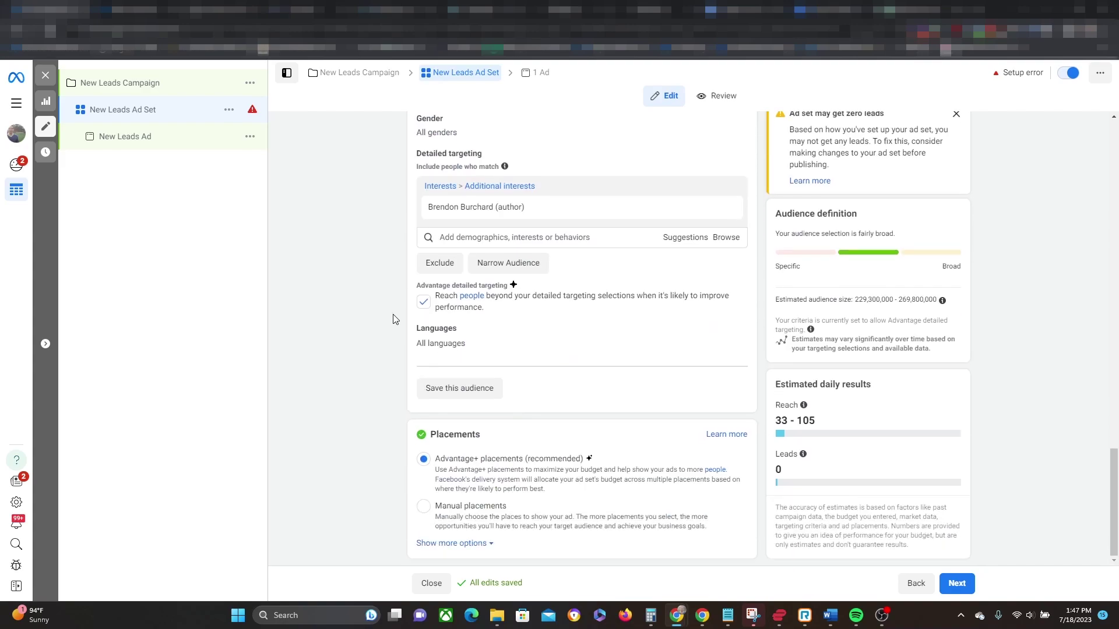